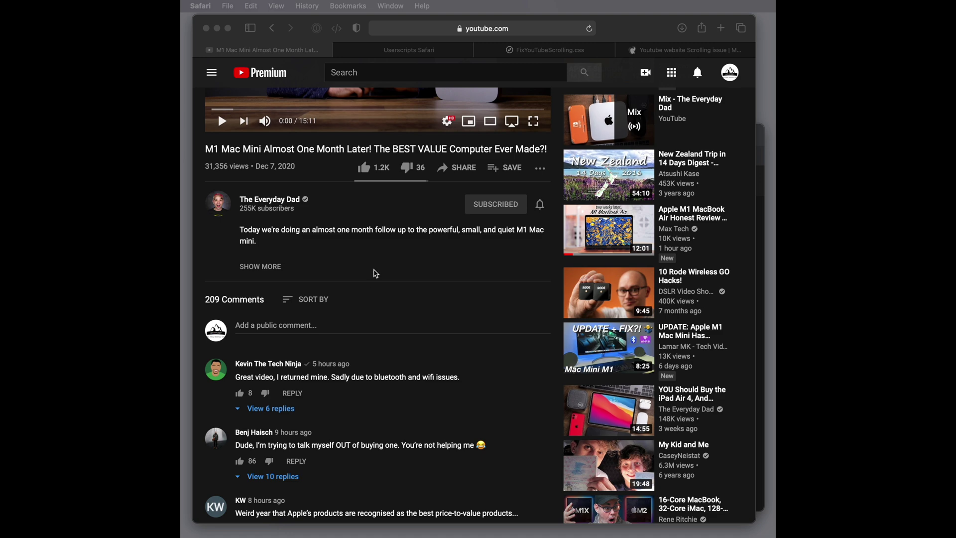
- Scroll the YouTube page in Safari up and down to observe the scrolling problem
scroll(376, 273, "up", 5)
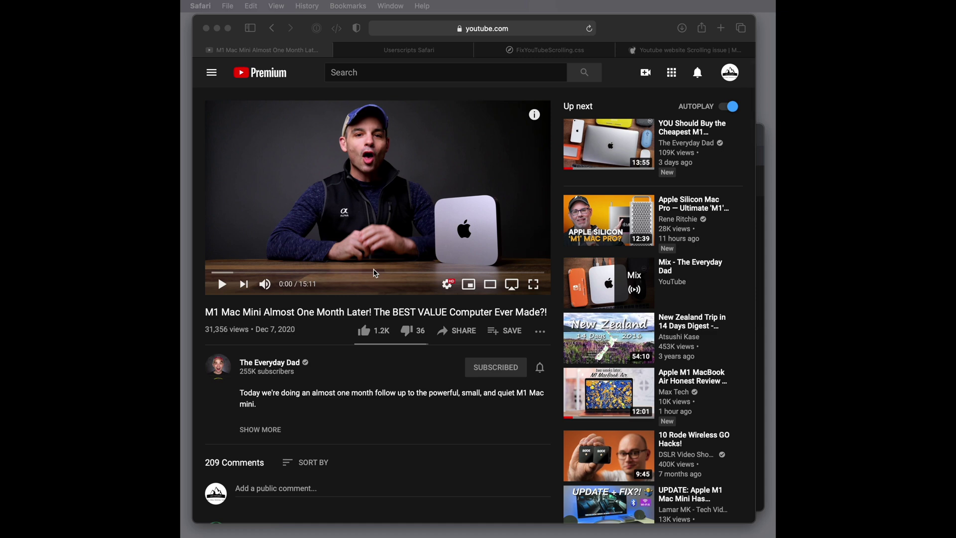
scroll(375, 273, "down", 2)
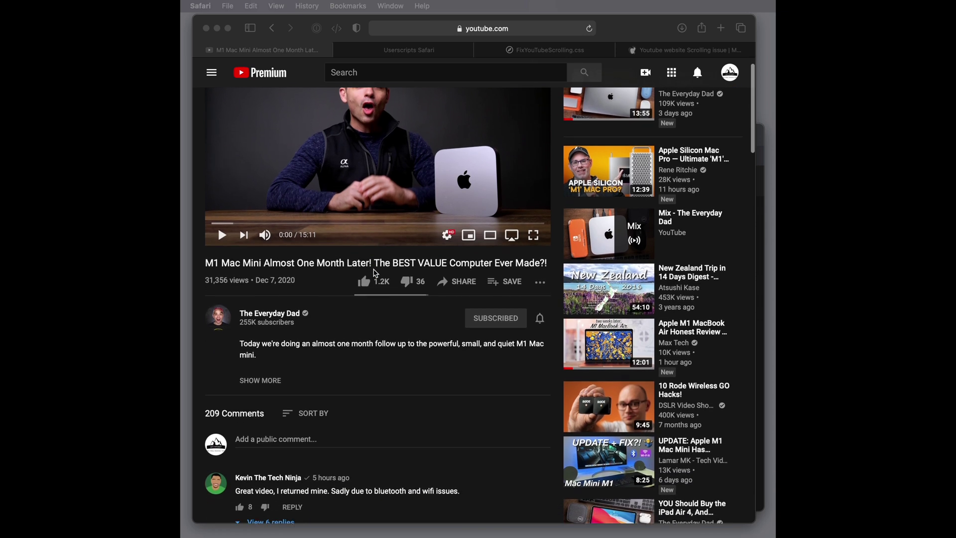
scroll(375, 273, "down", 1)
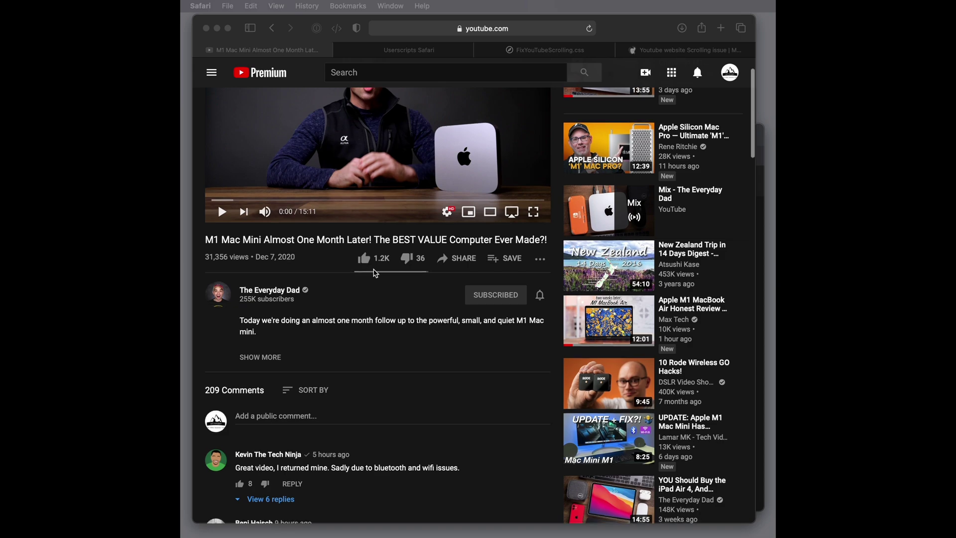
scroll(375, 273, "down", 2)
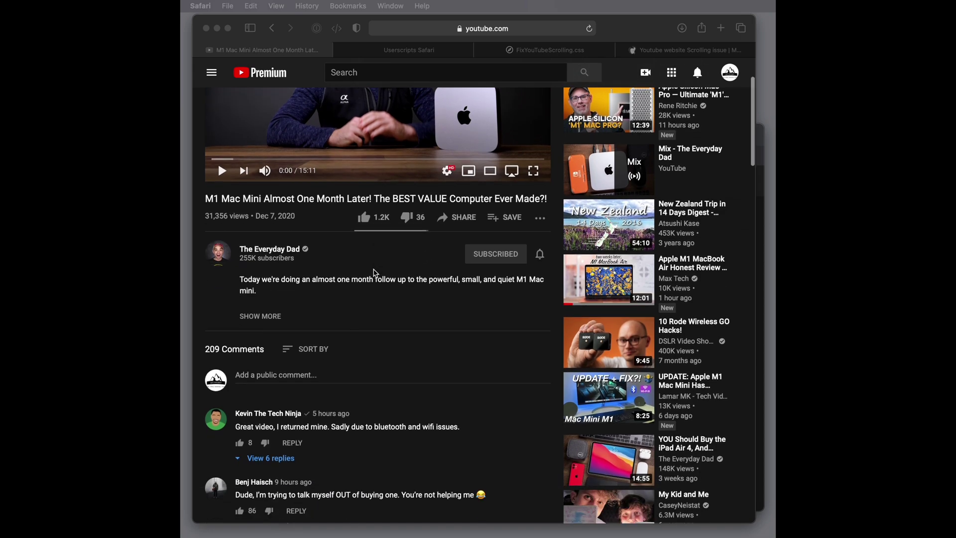
scroll(376, 274, "down", 20)
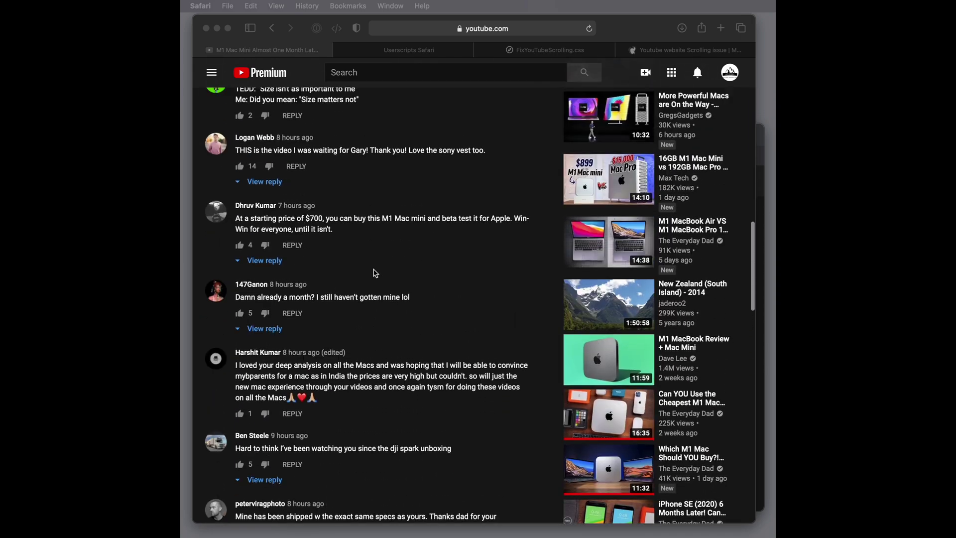
scroll(376, 273, "up", 20)
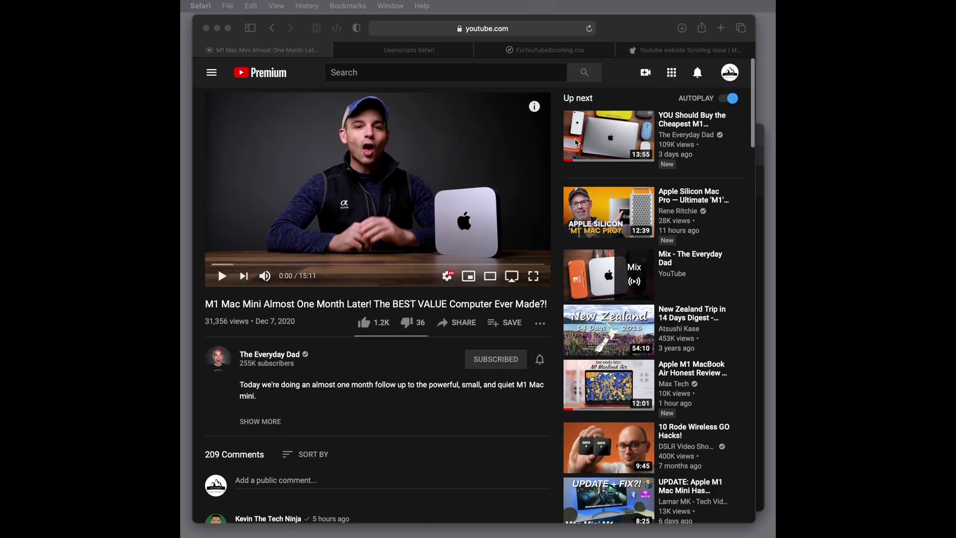
scroll(594, 142, "down", 1)
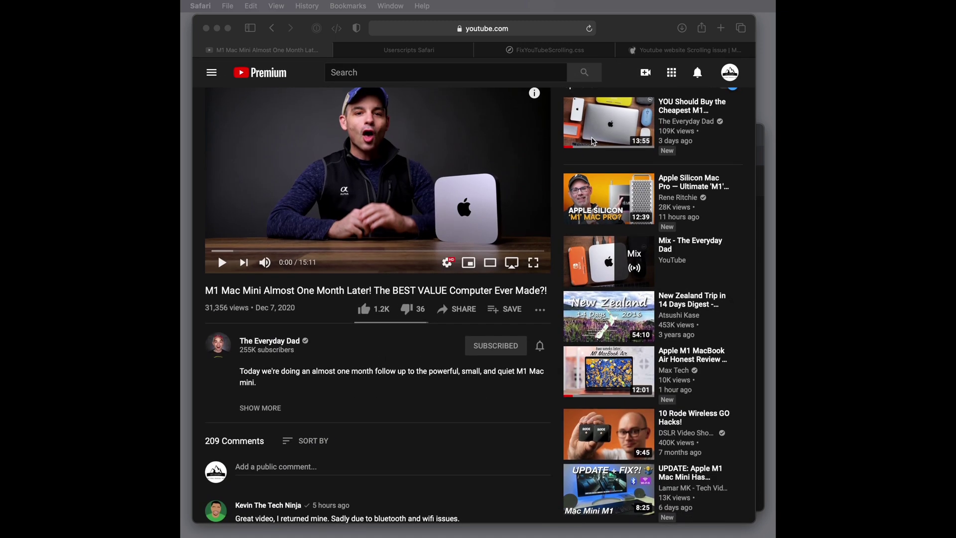
scroll(593, 142, "down", 1)
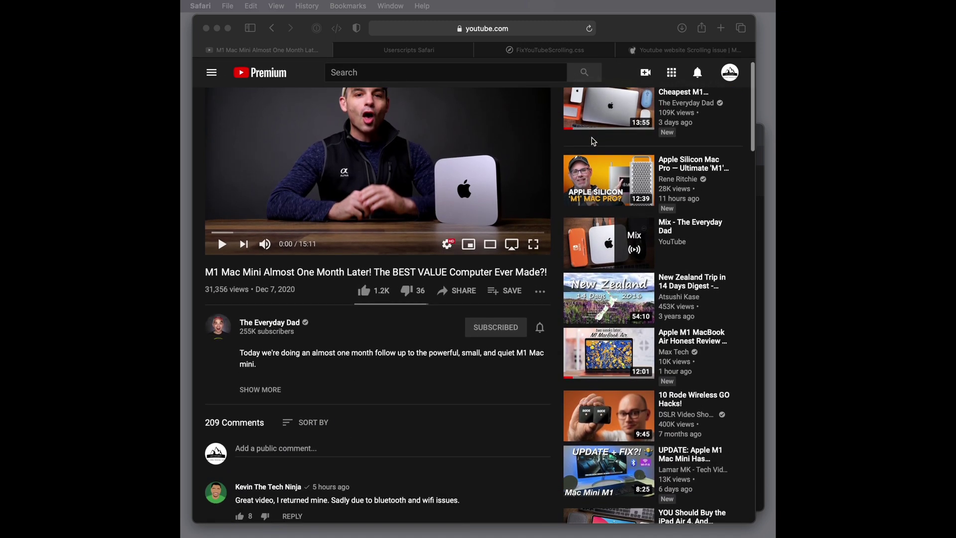
scroll(594, 142, "down", 6)
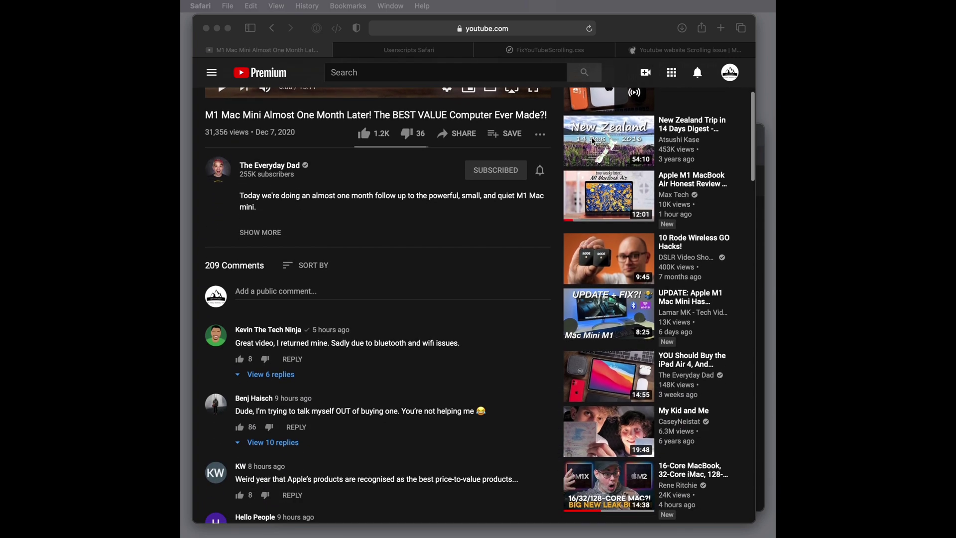
scroll(593, 141, "down", 10)
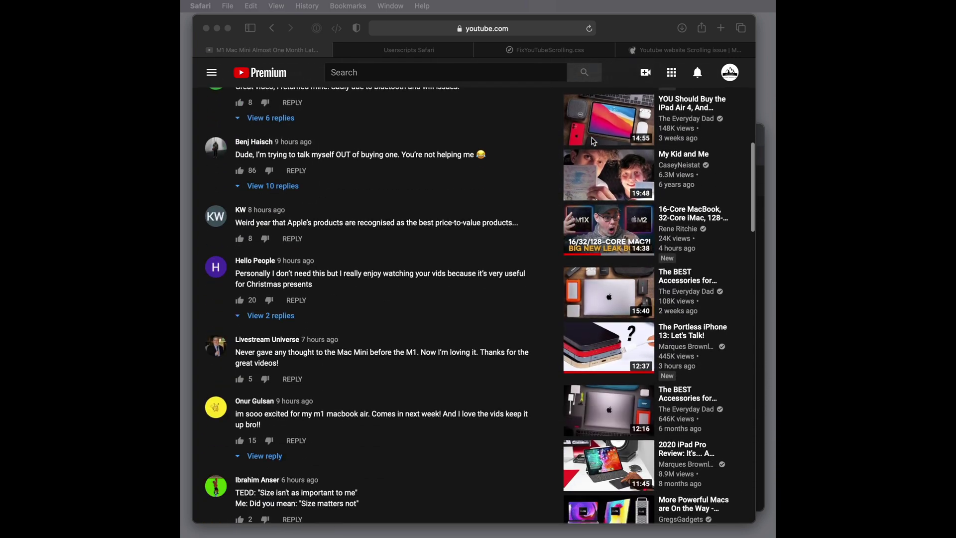
scroll(594, 142, "down", 12)
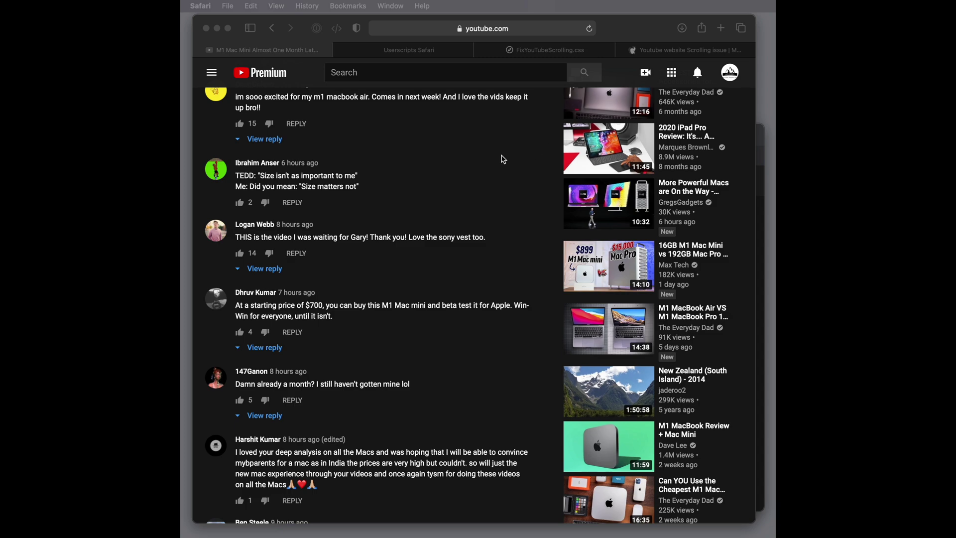
scroll(503, 160, "up", 16)
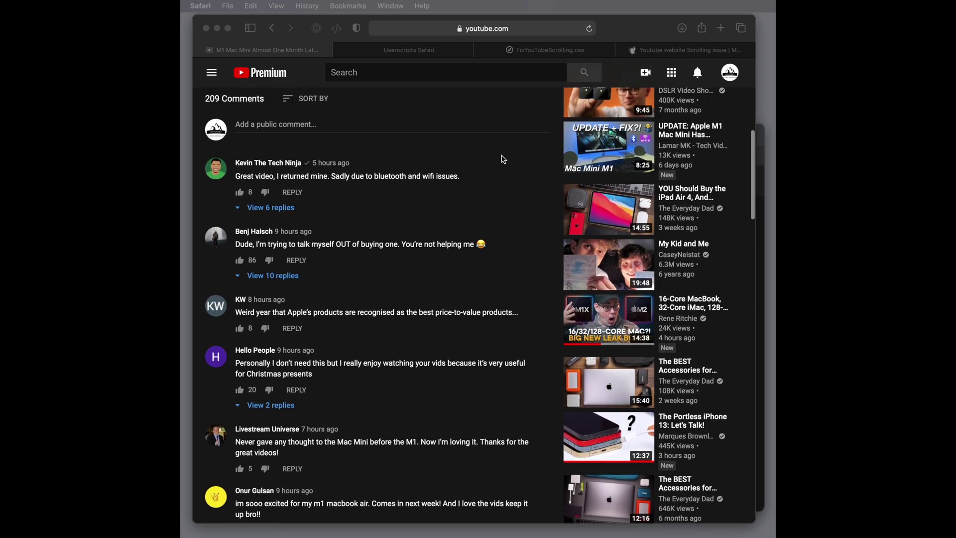
scroll(502, 159, "up", 14)
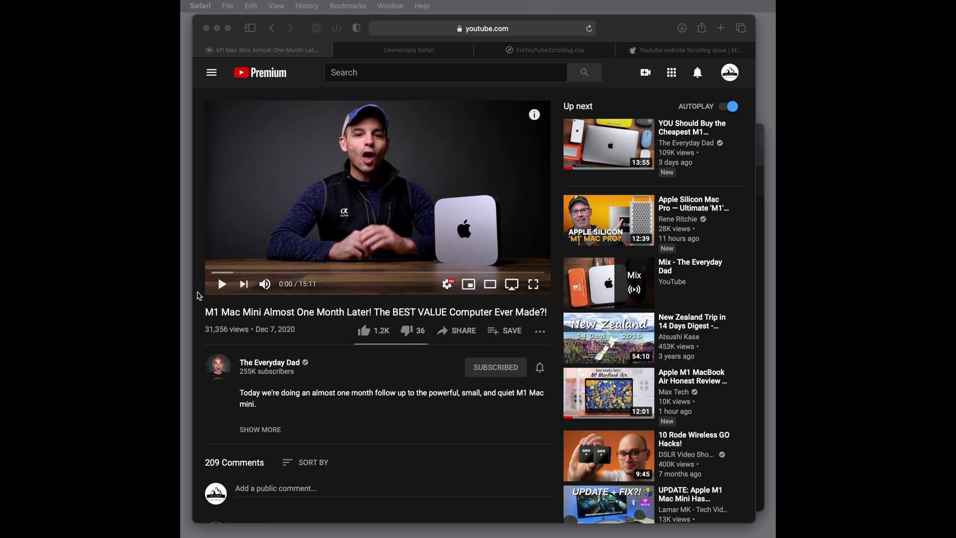
scroll(199, 295, "down", 5)
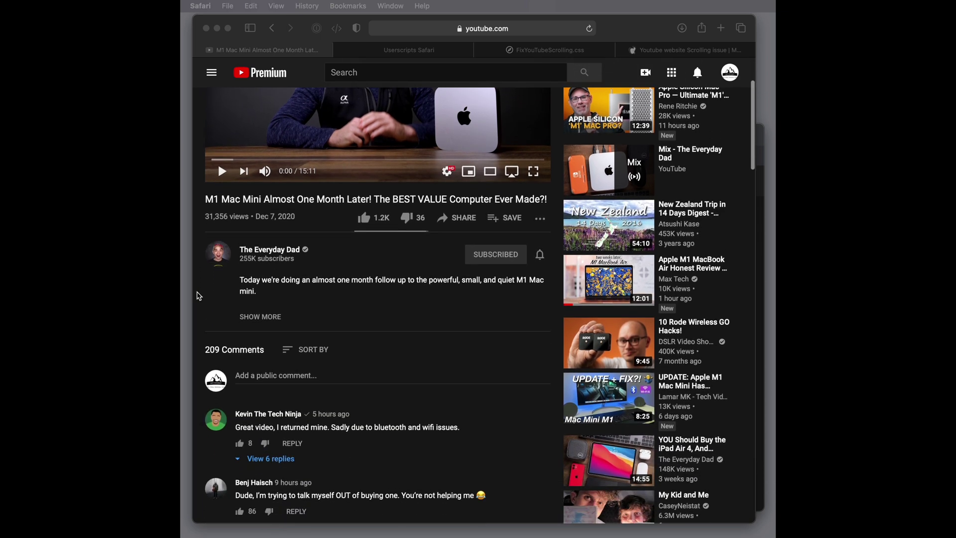
scroll(199, 295, "down", 7)
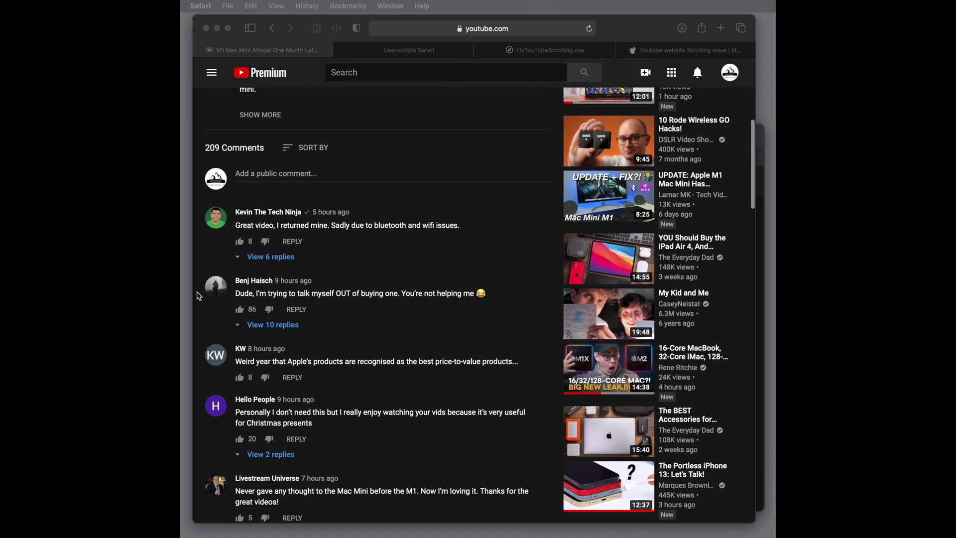
scroll(199, 296, "down", 2)
scroll(199, 296, "up", 9)
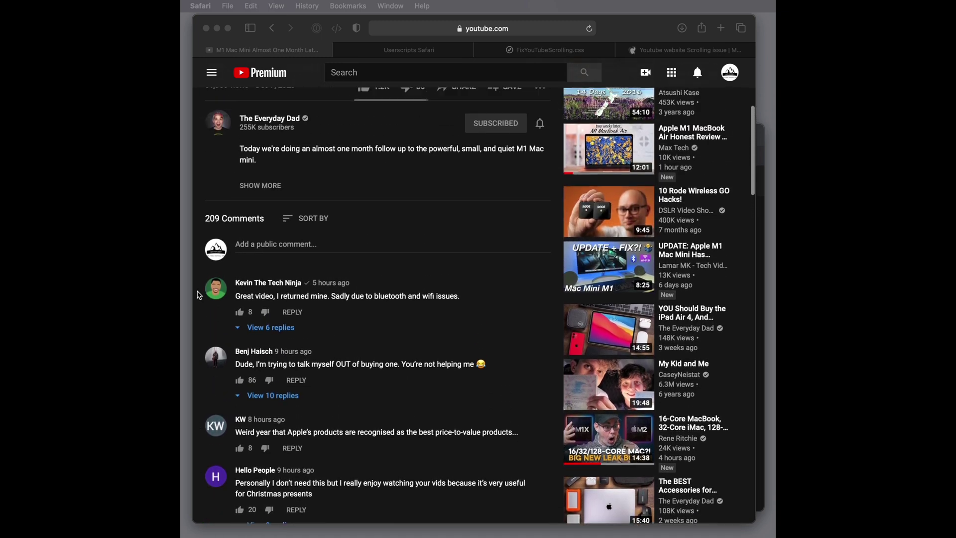
scroll(198, 295, "up", 3)
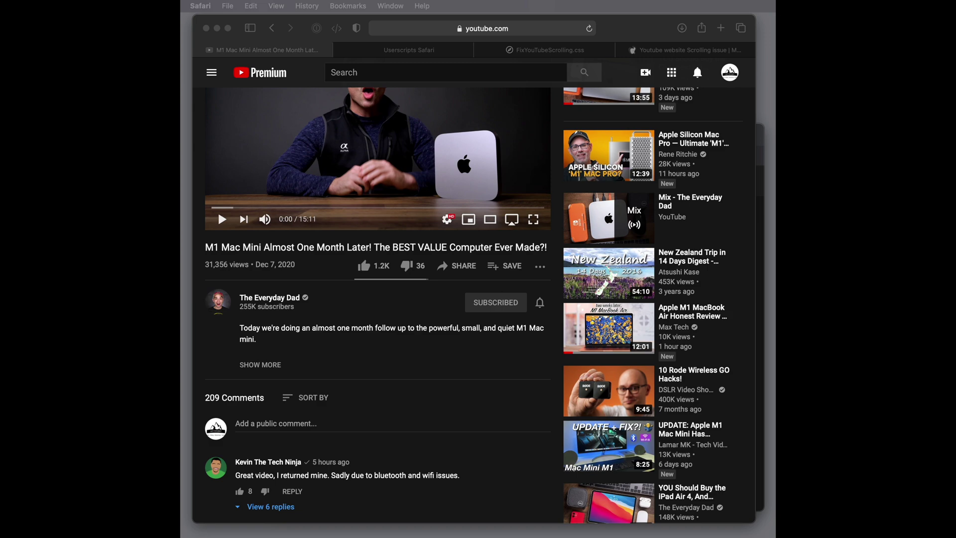
- Compare scrolling on YouTube in the Chrome window, then return to Safari's YouTube window
left_click(763, 151)
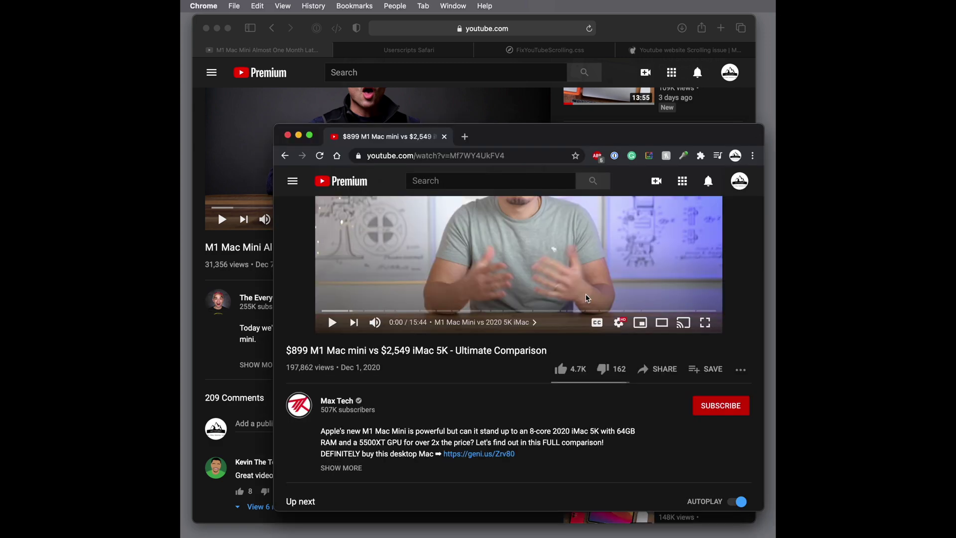
scroll(588, 297, "down", 1)
scroll(587, 298, "down", 8)
scroll(587, 297, "up", 10)
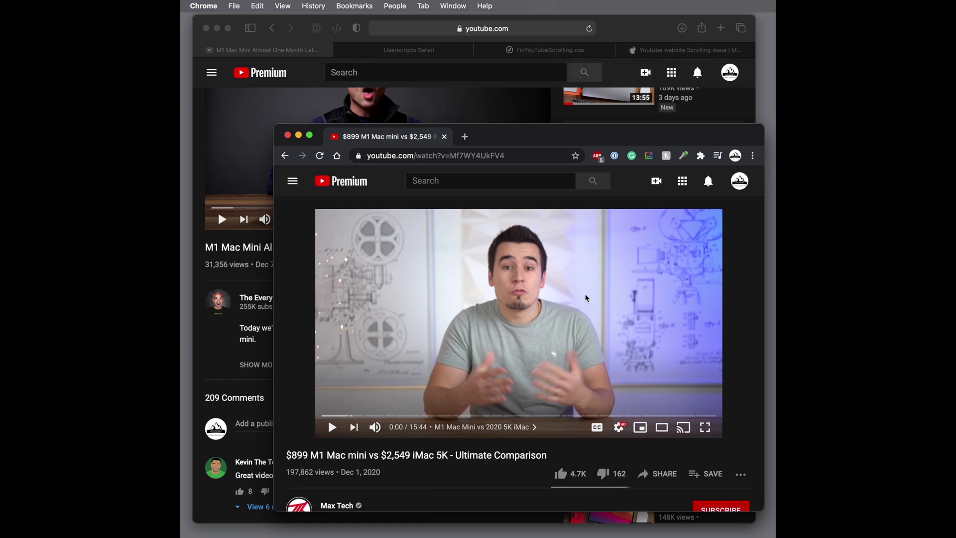
scroll(586, 298, "down", 8)
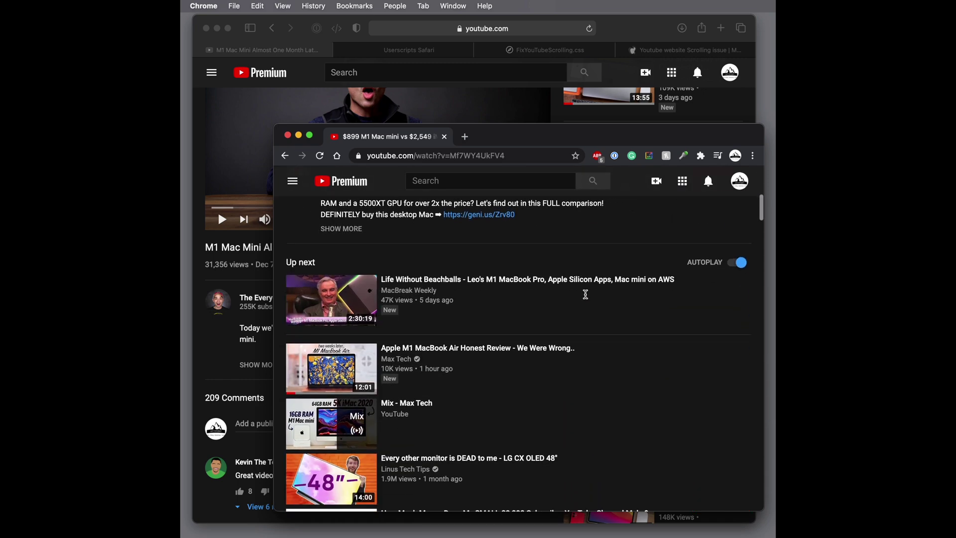
scroll(586, 298, "up", 8)
scroll(585, 298, "down", 3)
scroll(587, 297, "down", 6)
scroll(586, 297, "up", 5)
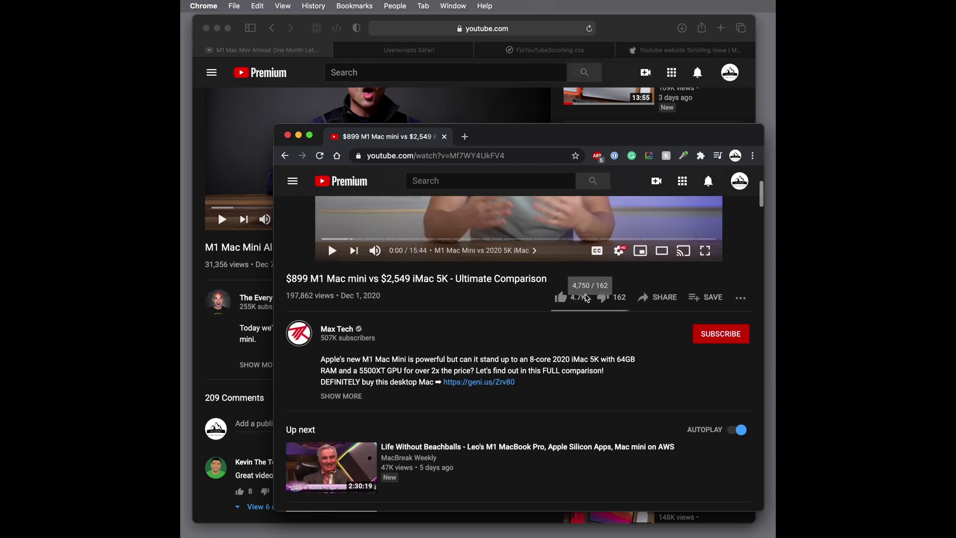
left_click(622, 29)
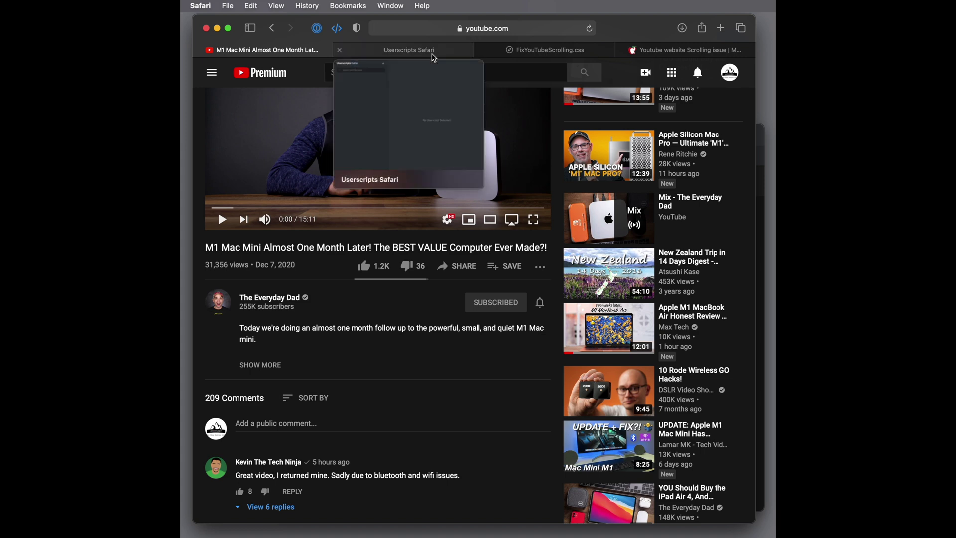
- From the MacRumors scrolling thread, open Safari Extensions from the Safari menu
left_click(655, 50)
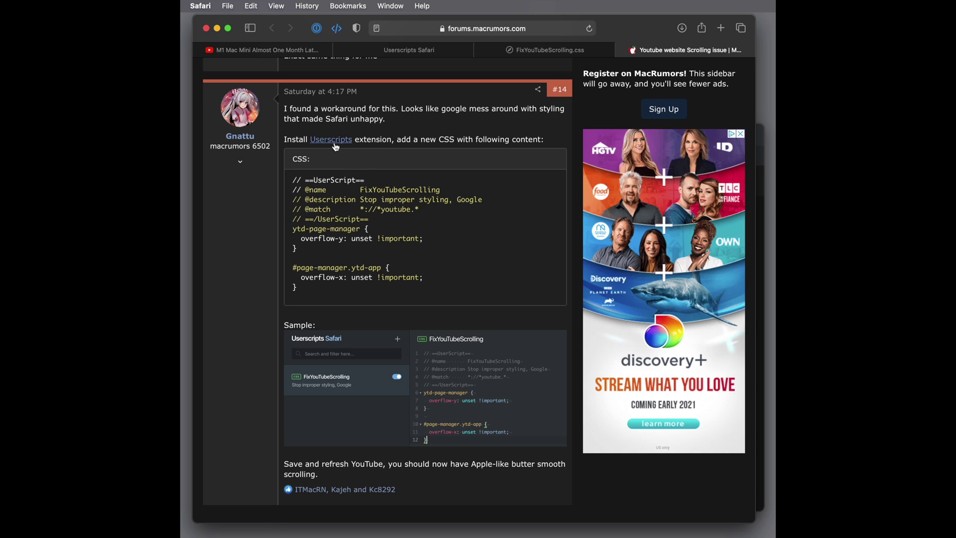
left_click(202, 6)
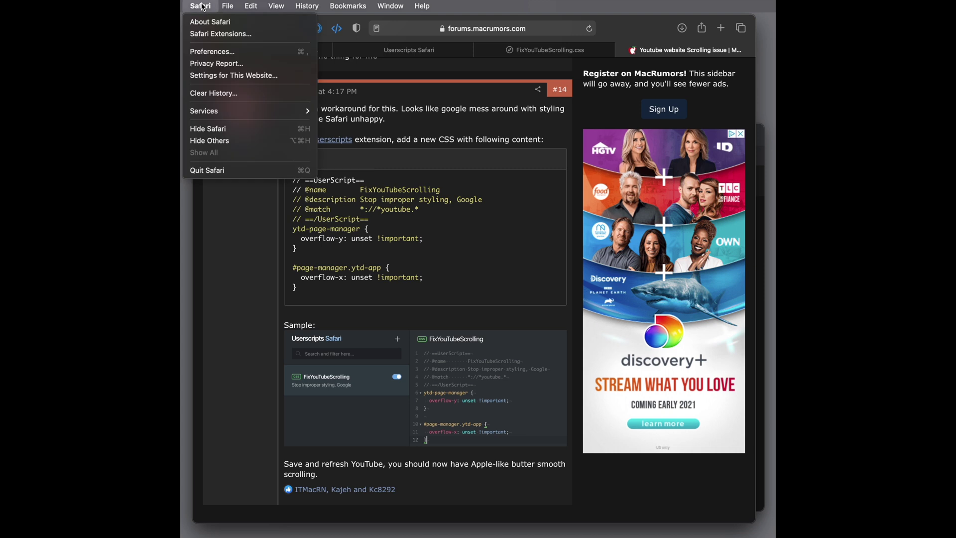
left_click(207, 33)
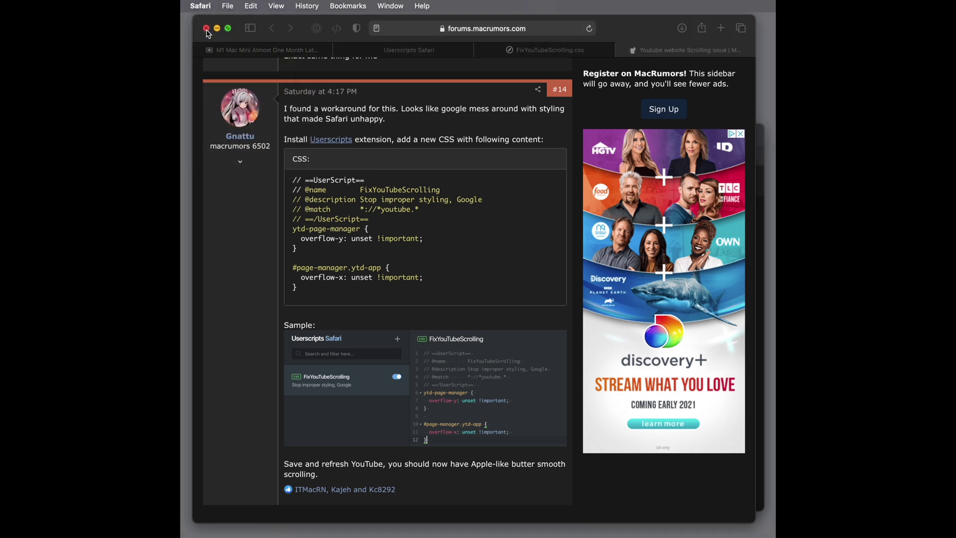
- Search the App Store for 'userscripts', see Userscripts is already installed, and close the store
left_click_drag(420, 261, 344, 141)
left_click(317, 148)
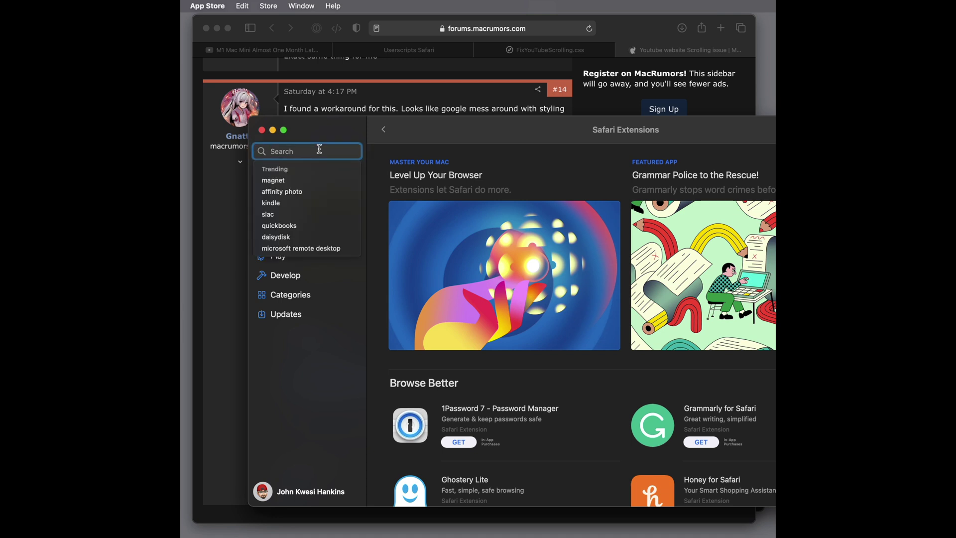
type("user")
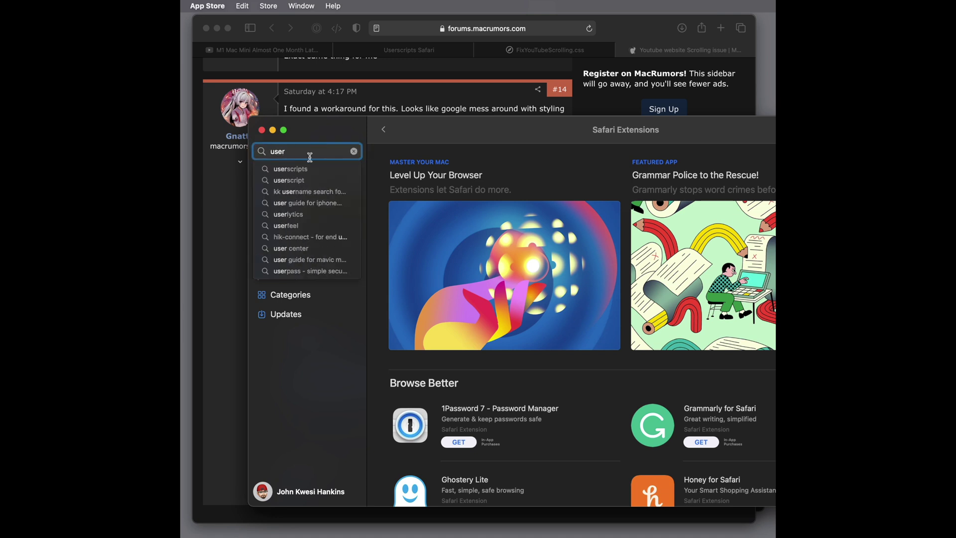
left_click(299, 170)
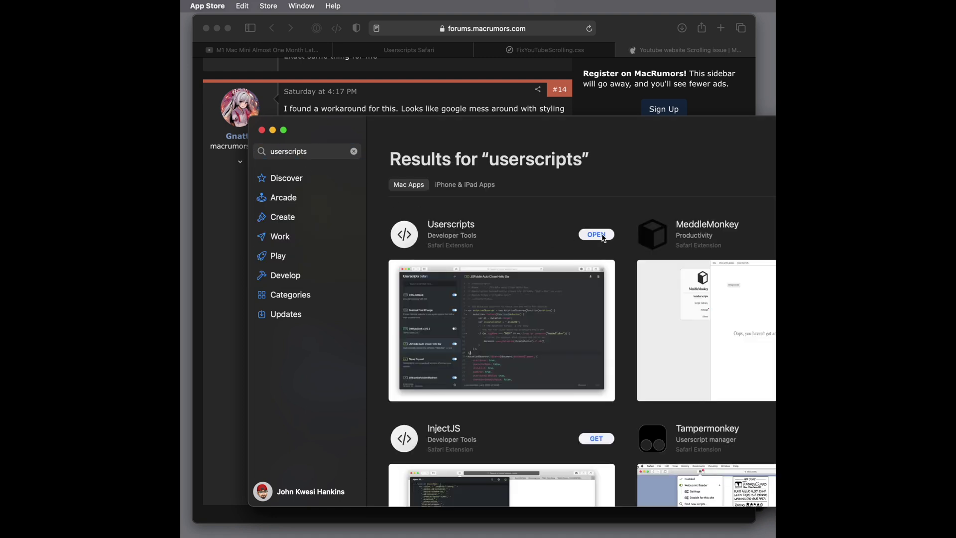
left_click(262, 130)
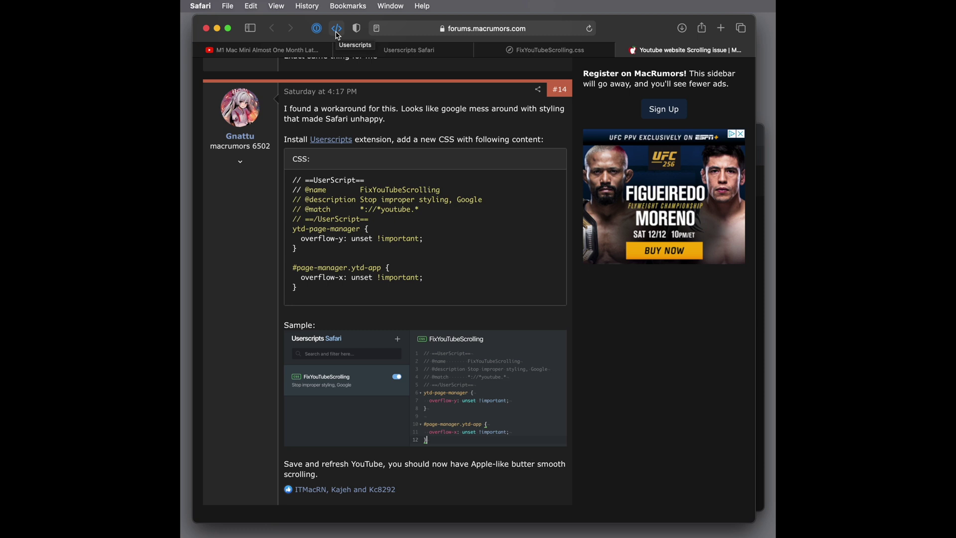
- Create a new CSS script in the Userscripts extension page
left_click(408, 52)
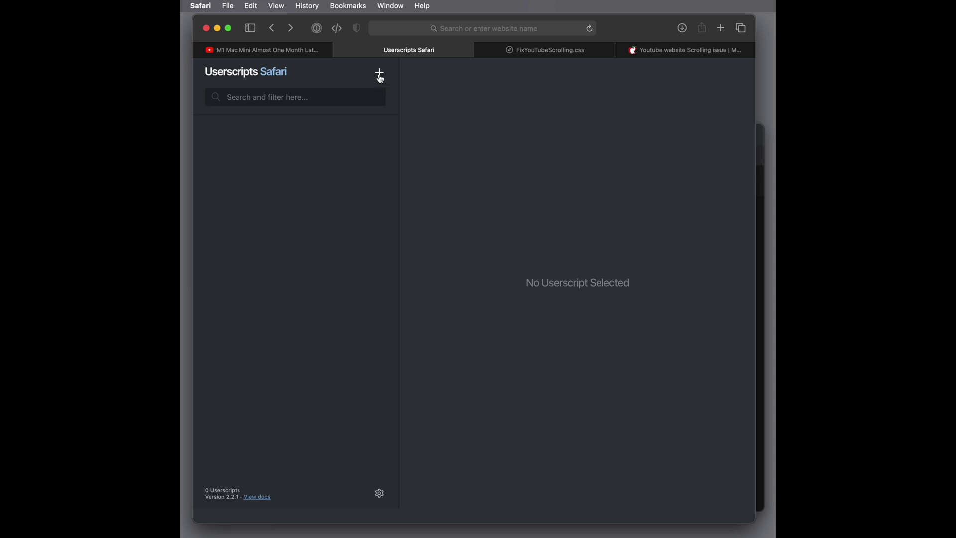
left_click(379, 74)
left_click(389, 91)
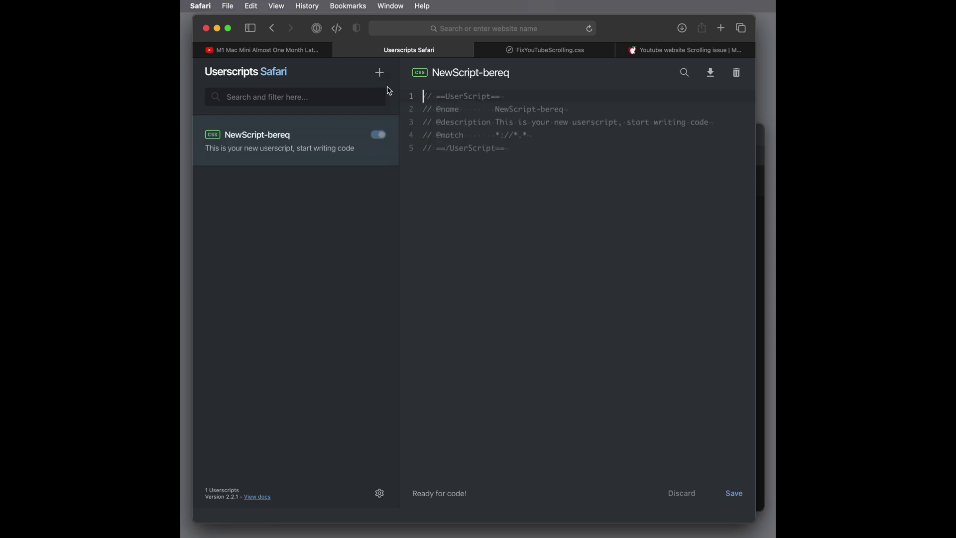
- Replace the template header with the copied FixYouTubeScrolling.css code and save the script
left_click(568, 55)
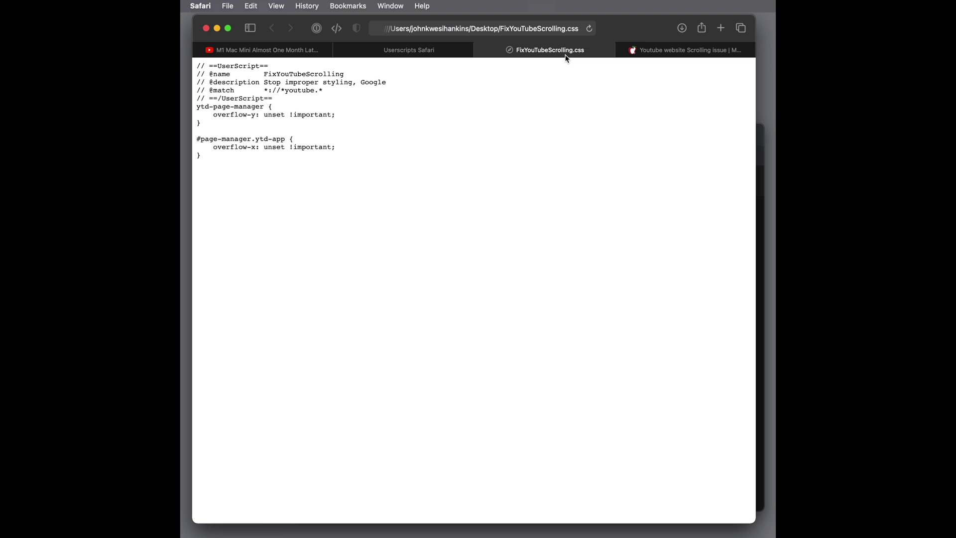
left_click_drag(209, 157, 196, 60)
key("super+c")
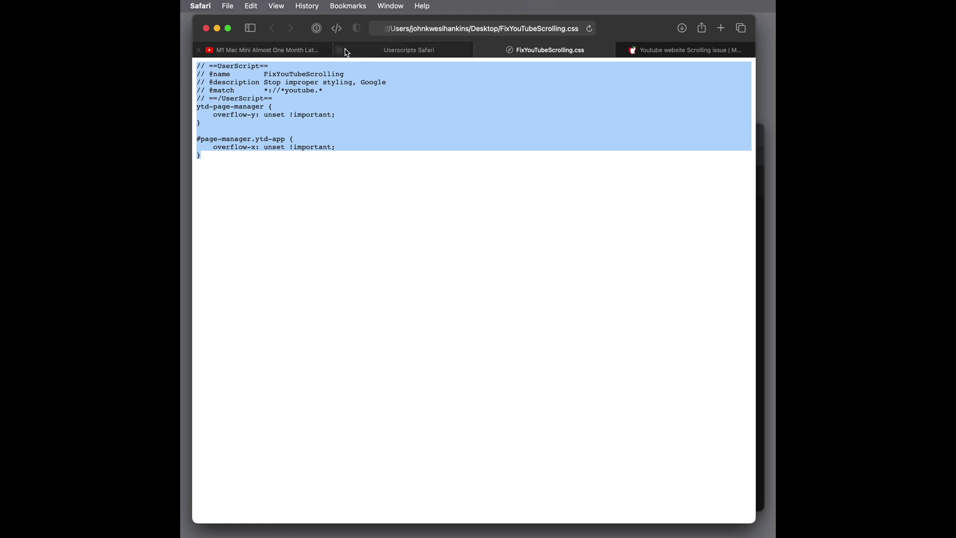
left_click(372, 54)
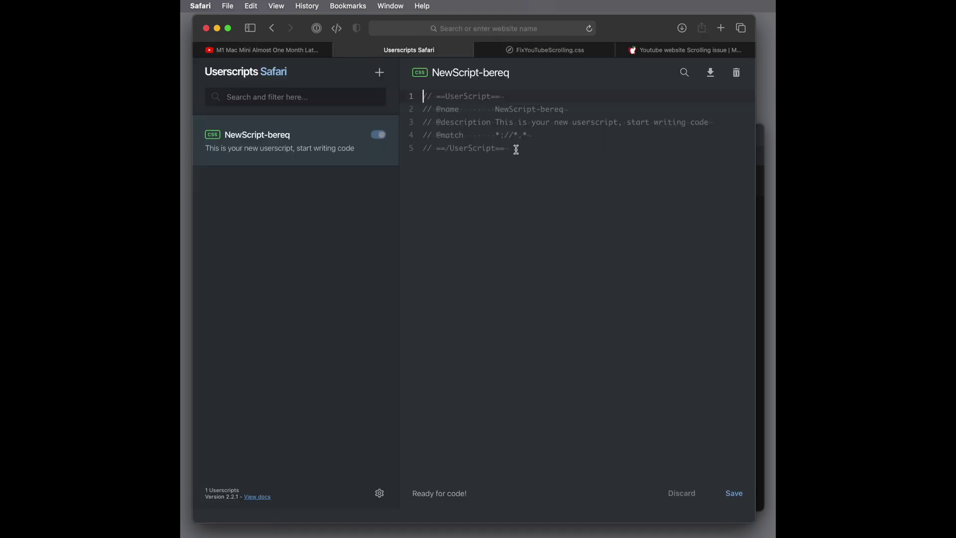
left_click_drag(508, 148, 409, 85)
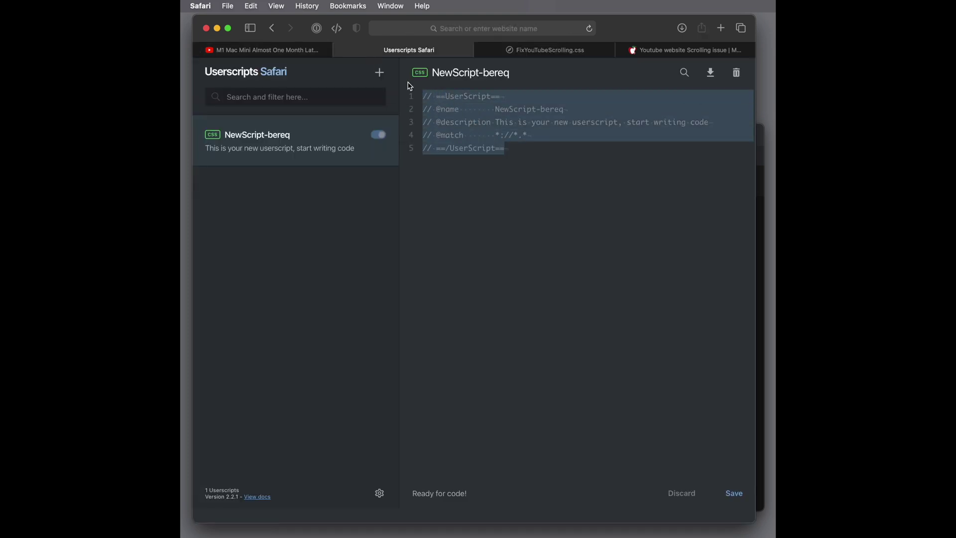
key("BackSpace")
key("super+v")
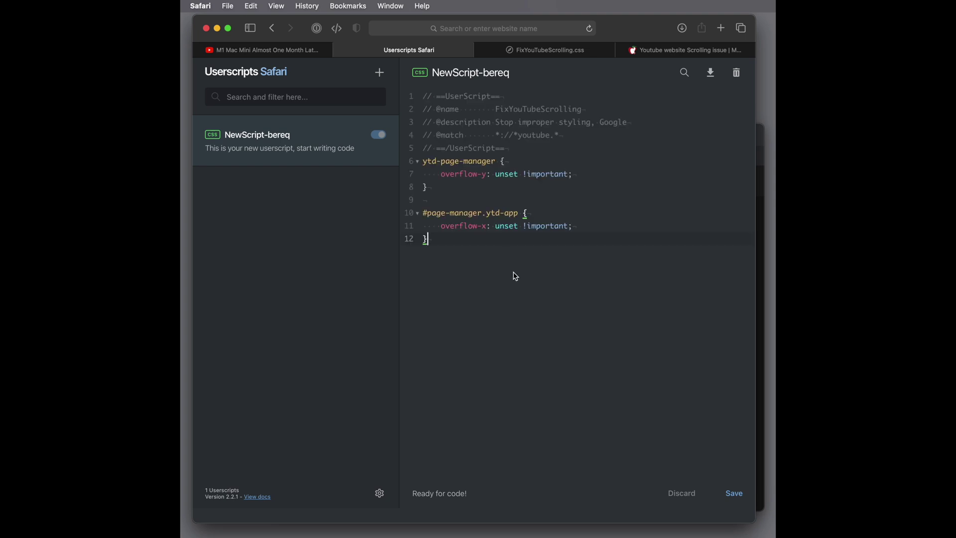
left_click(730, 497)
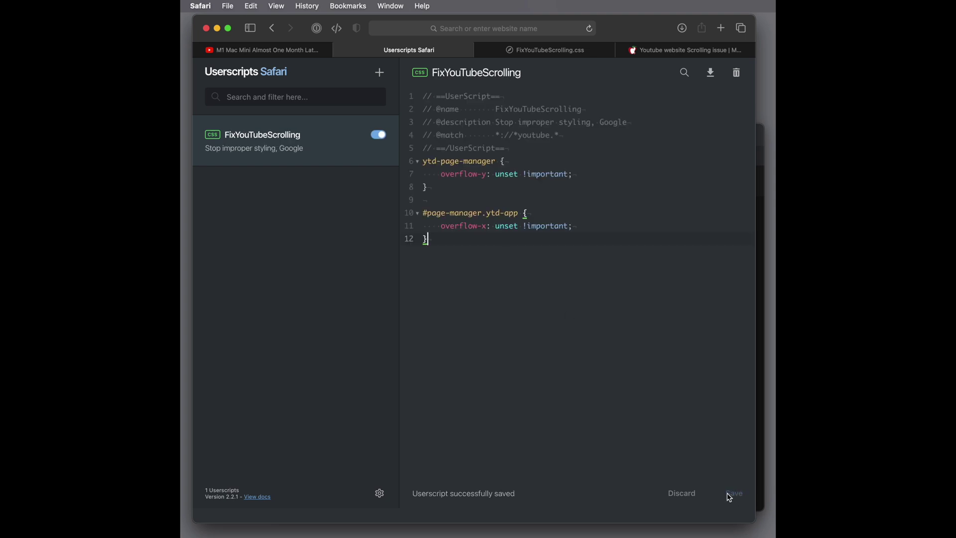
left_click(306, 51)
- Reload the M1 Mac Mini YouTube page, pause the video, test scrolling, then return to MacRumors
scroll(333, 142, "down", 2)
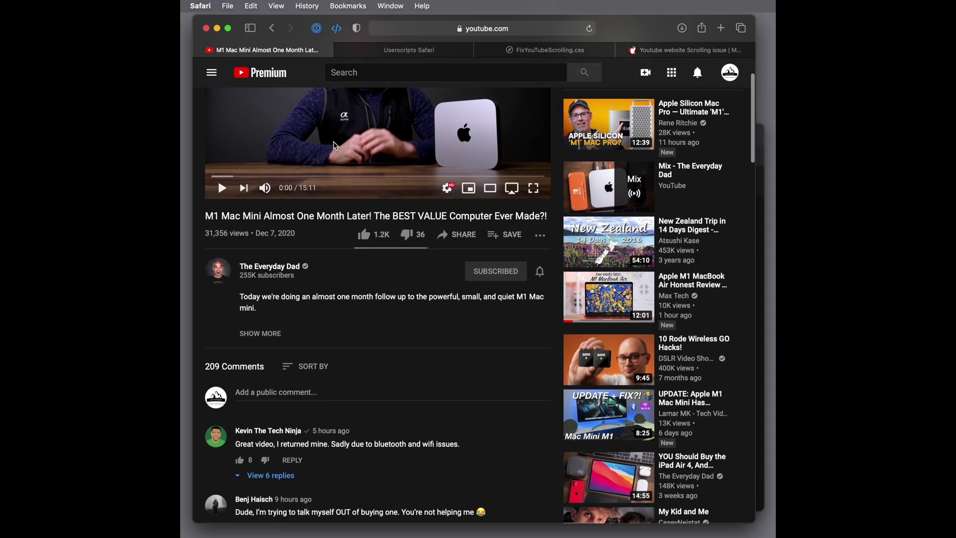
scroll(335, 145, "up", 2)
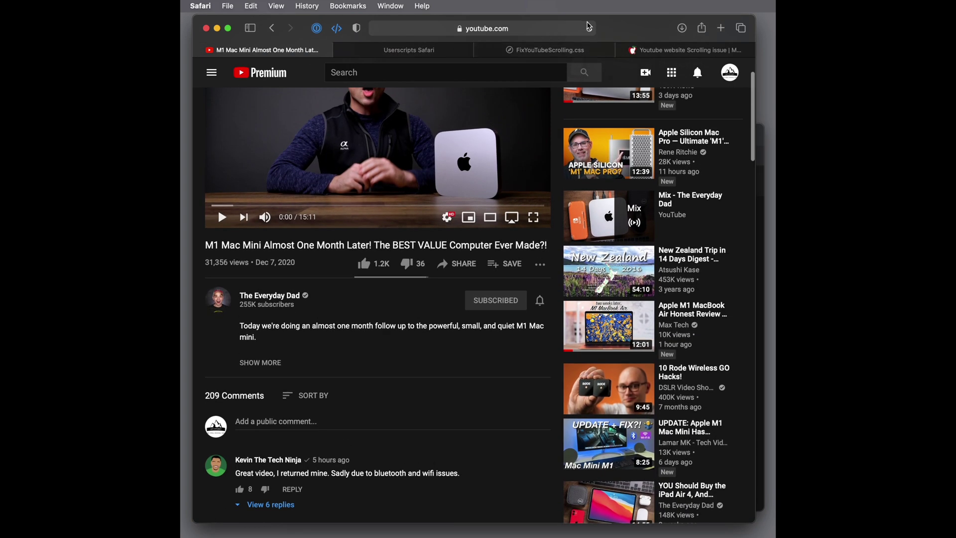
left_click(591, 29)
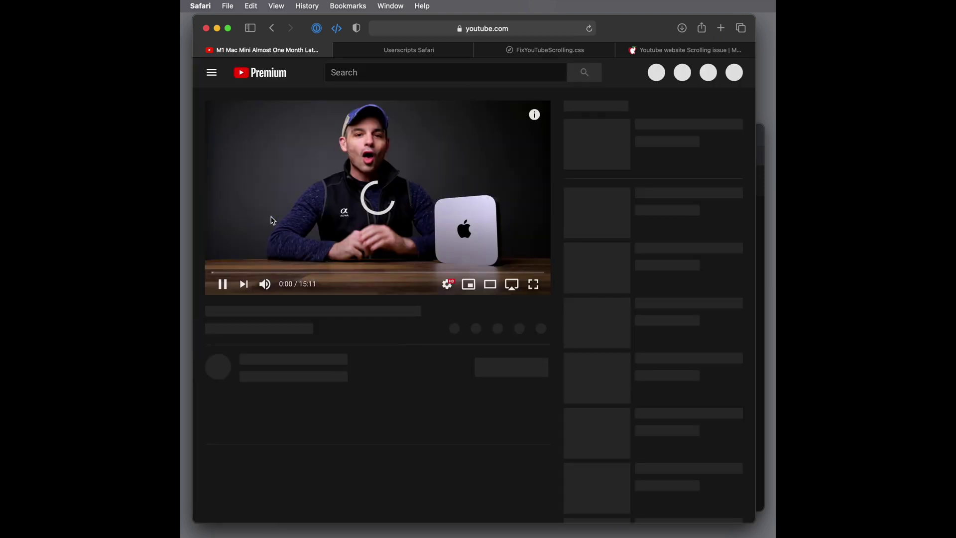
left_click(222, 284)
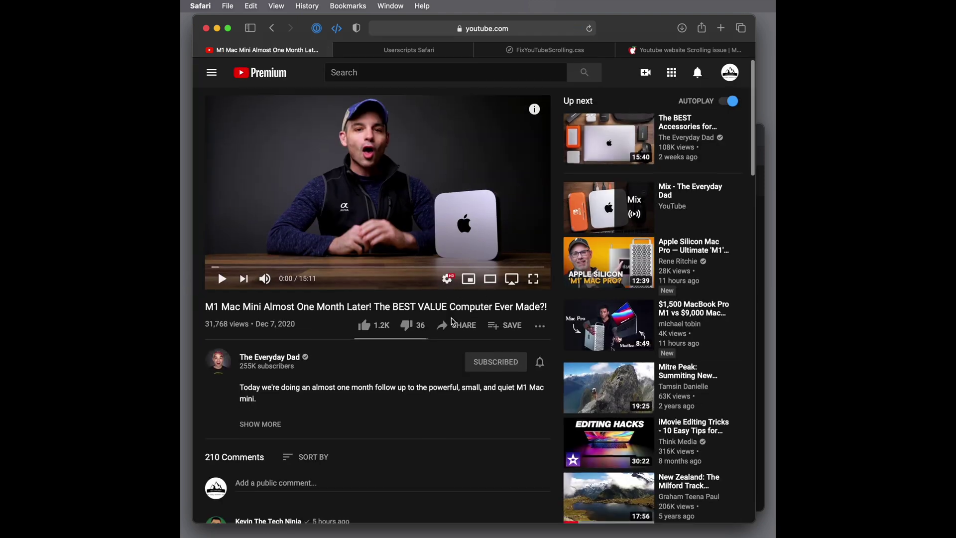
scroll(453, 322, "down", 3)
scroll(453, 322, "down", 10)
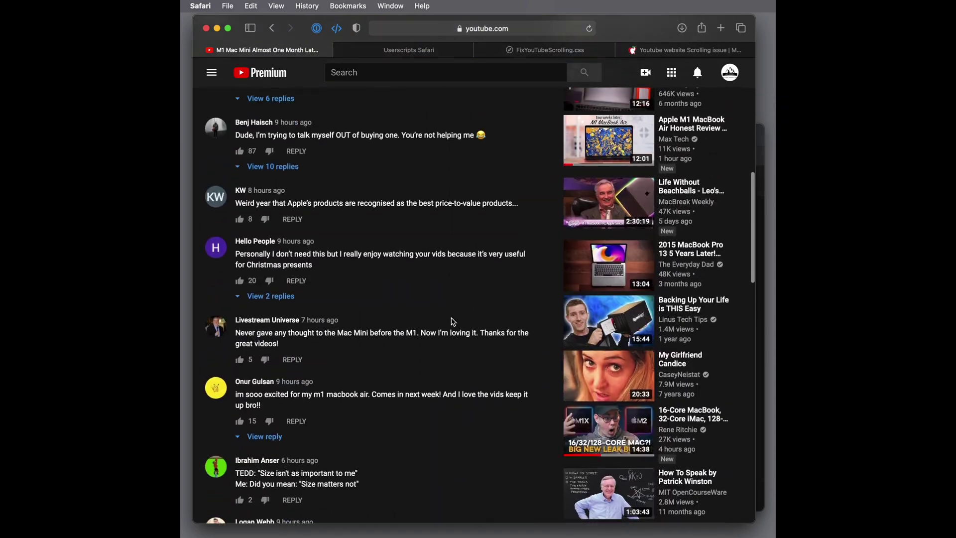
scroll(453, 322, "down", 3)
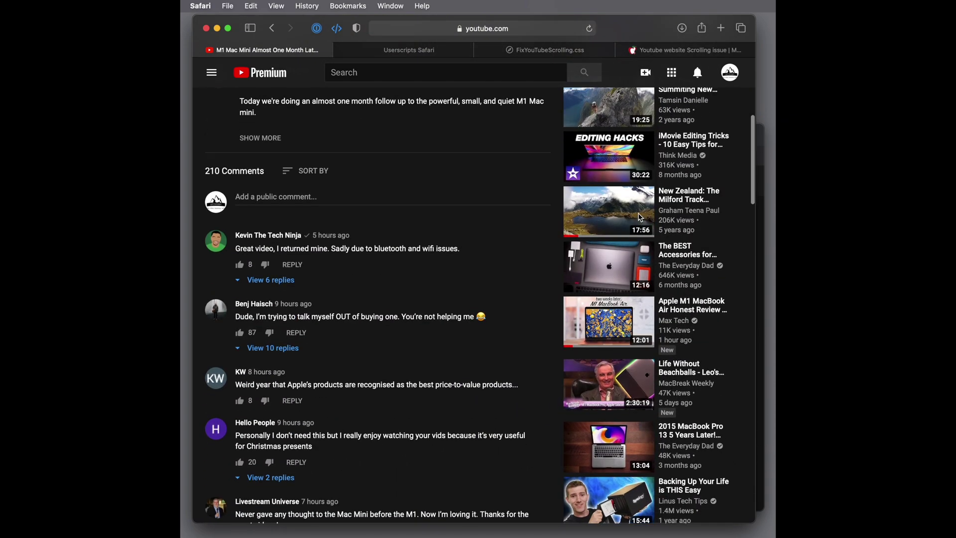
scroll(406, 242, "down", 3)
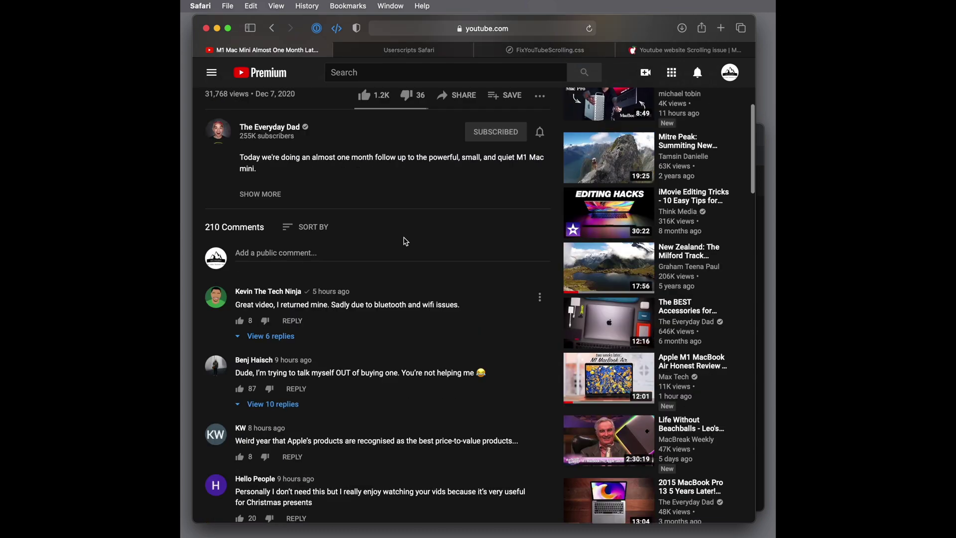
scroll(406, 242, "up", 5)
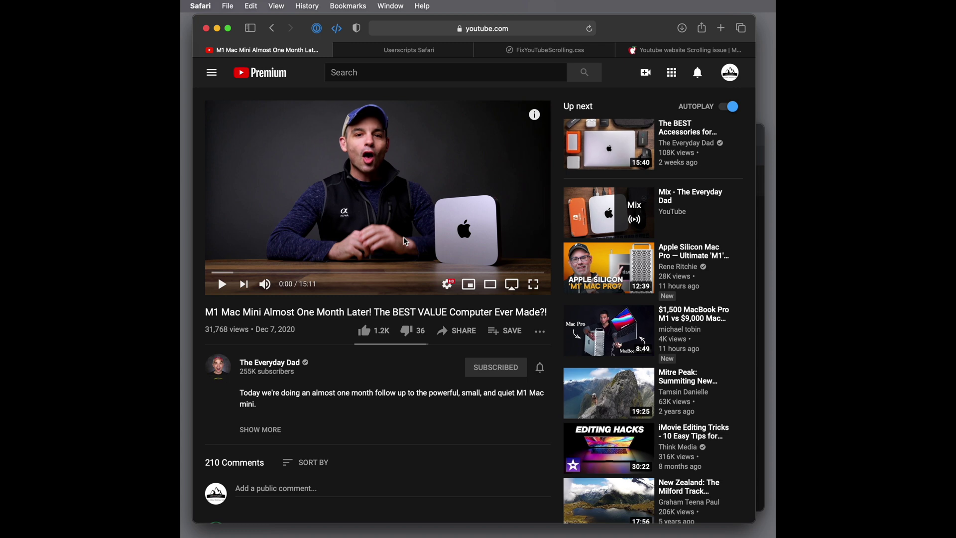
left_click(644, 53)
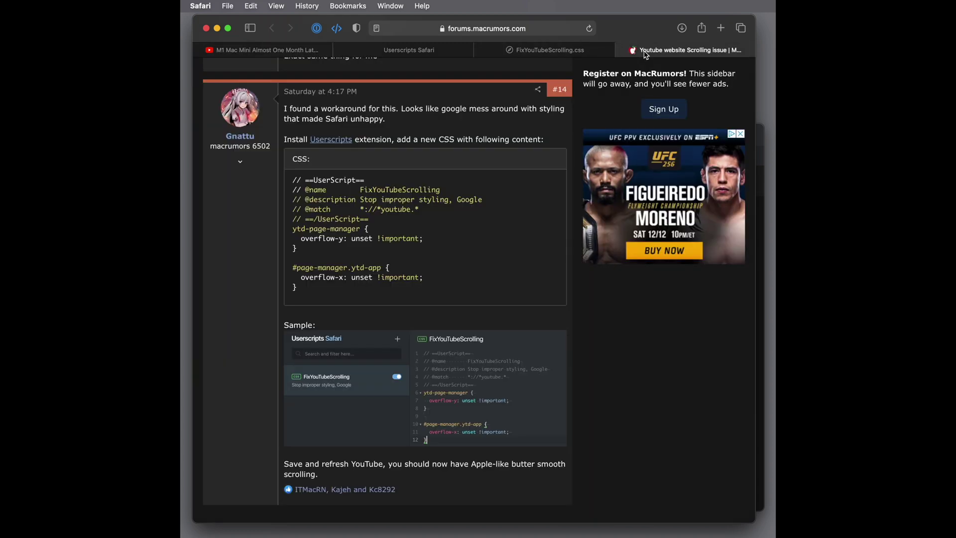